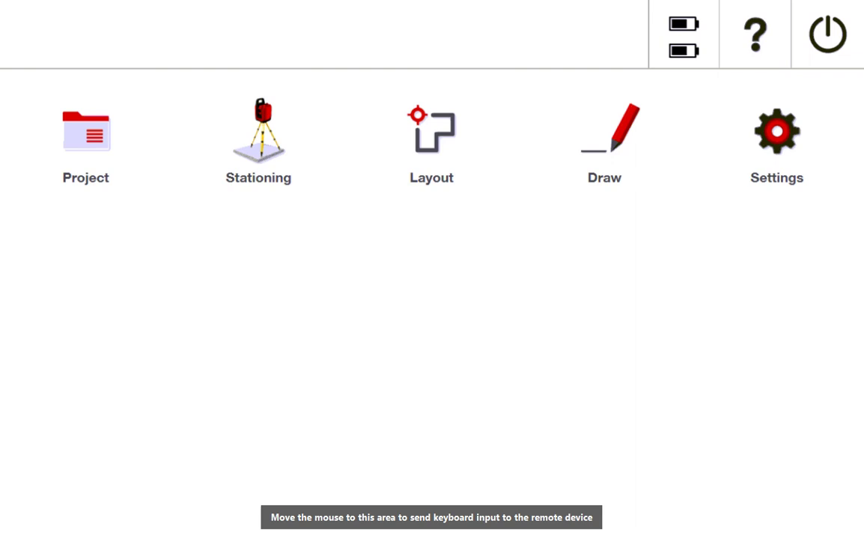
- Open the project plan drawing and switch to the Measure & Record application
click(613, 149)
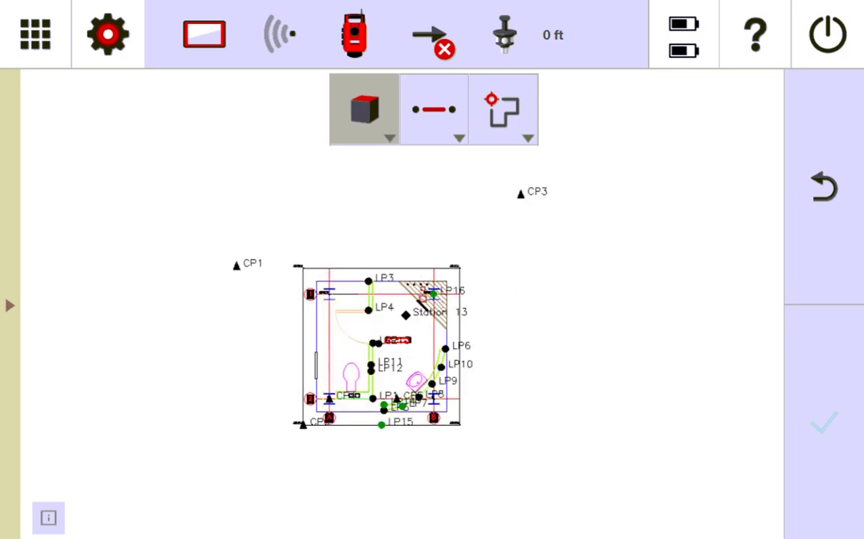
click(503, 110)
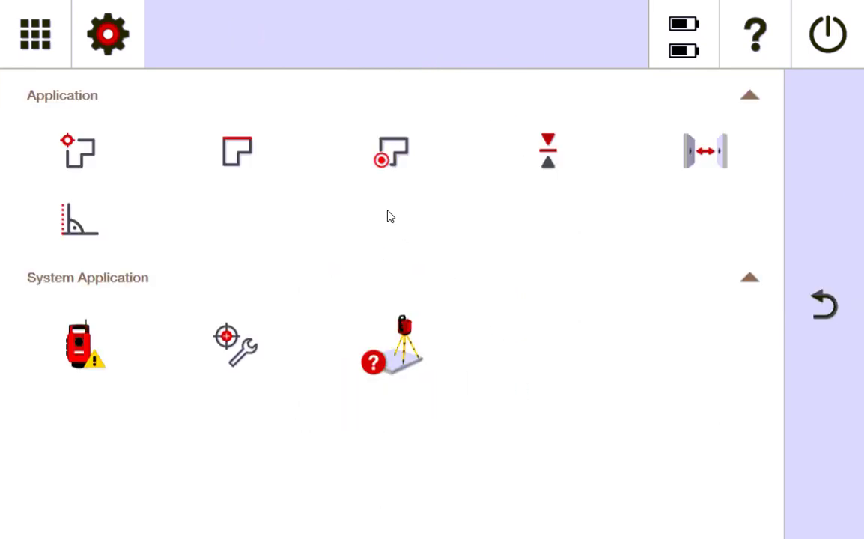
click(391, 155)
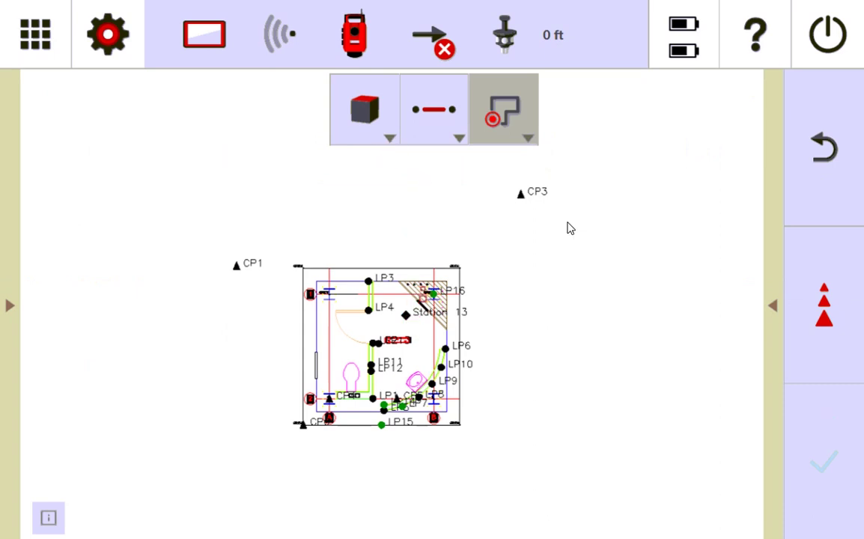
- Name newly recorded points 'wall points' and set their point class to Control point
click(770, 305)
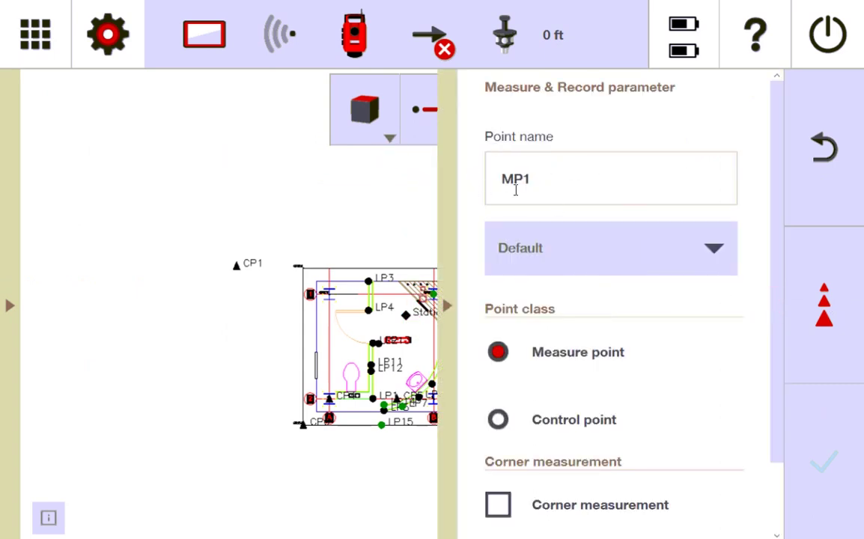
click(539, 186)
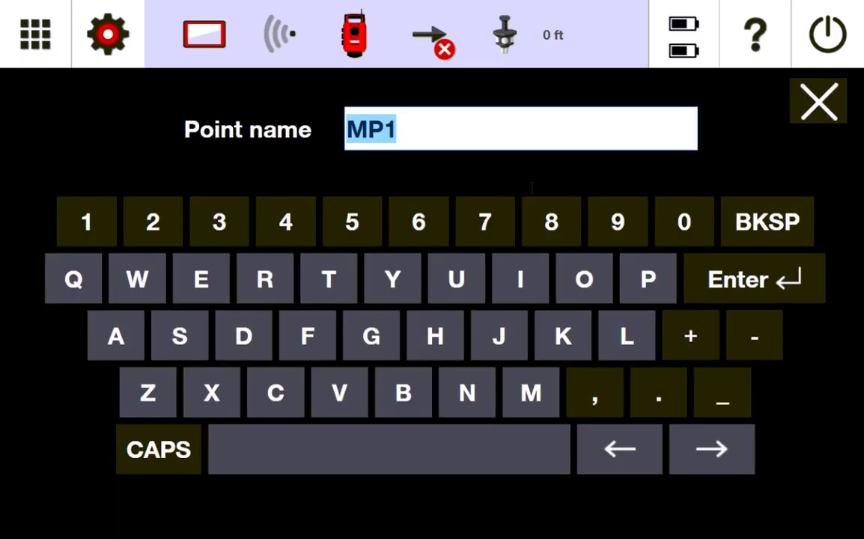
text(wall pri)
key(BackSpace)
key(BackSpace)
key(BackSpace)
text(points)
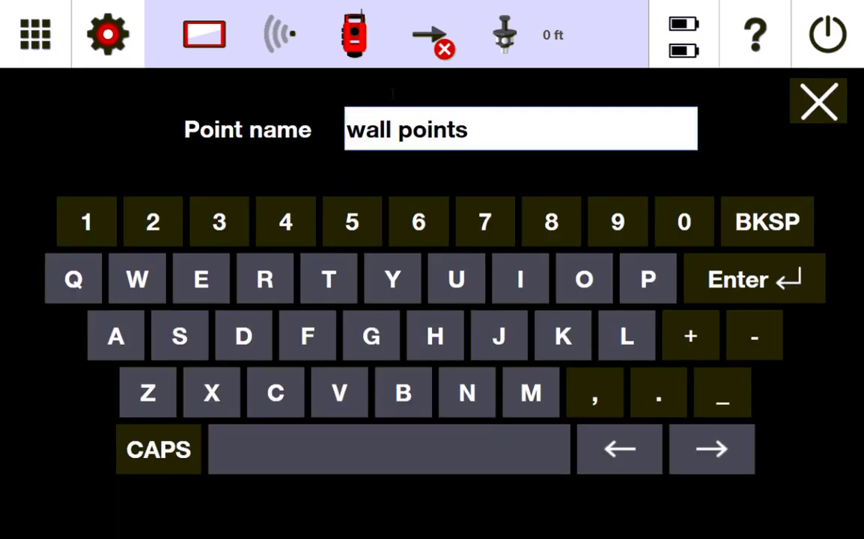
click(750, 277)
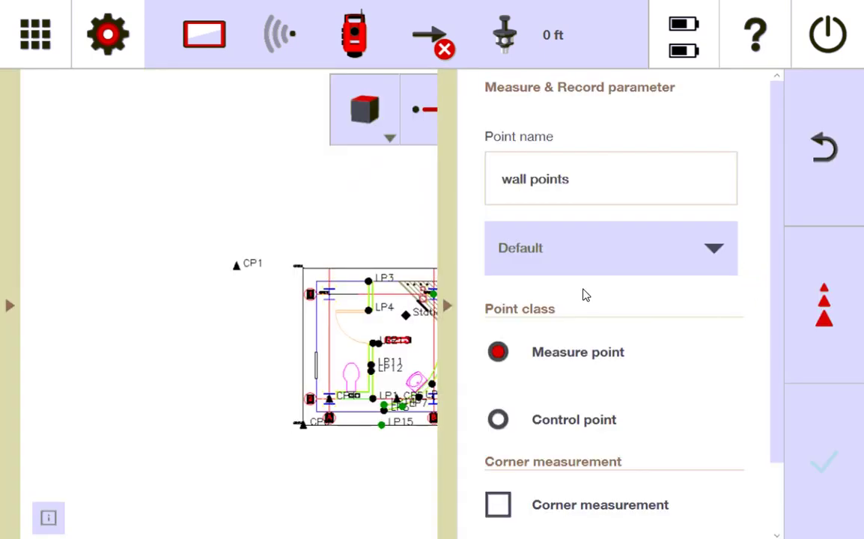
drag(596, 304, 698, 268)
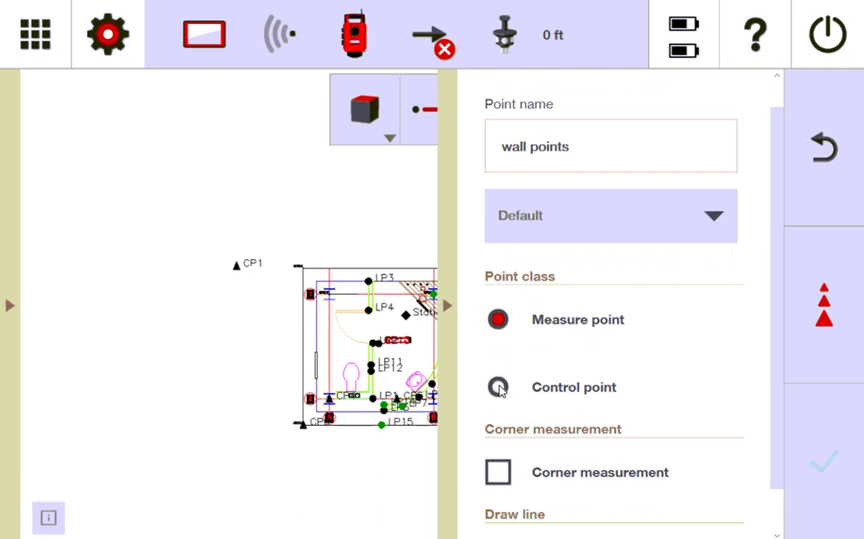
click(499, 388)
scroll(600, 255, up, 1)
- Return to the plan and display the prism table with each prism's constant
click(446, 303)
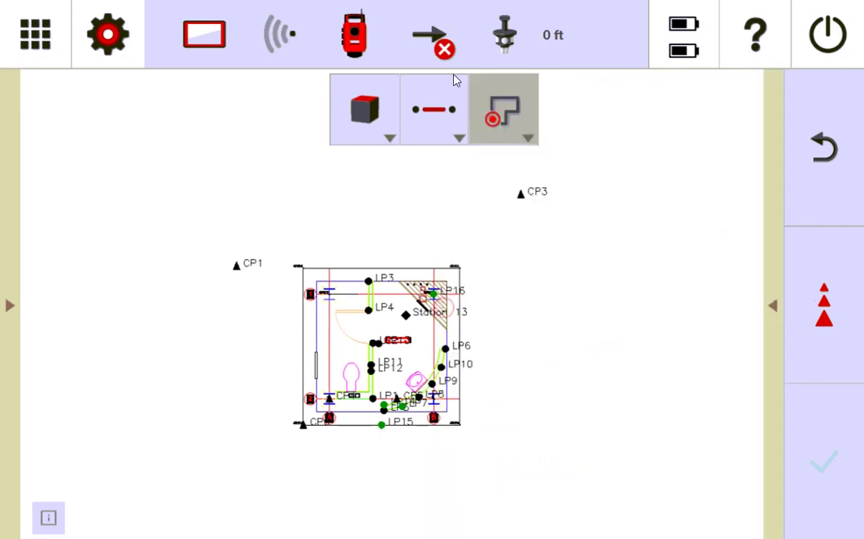
click(511, 36)
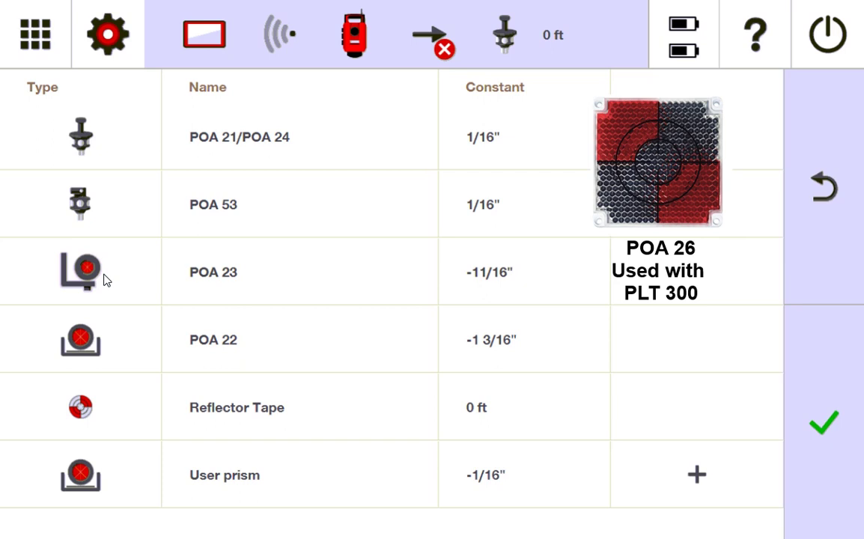
- Select the POA 23 prism and measure the first 'wall points' control point
click(216, 274)
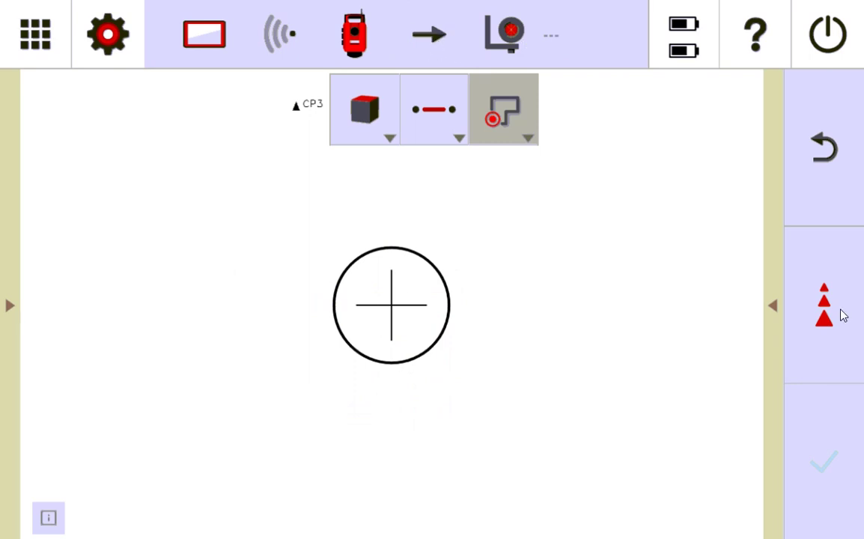
click(774, 309)
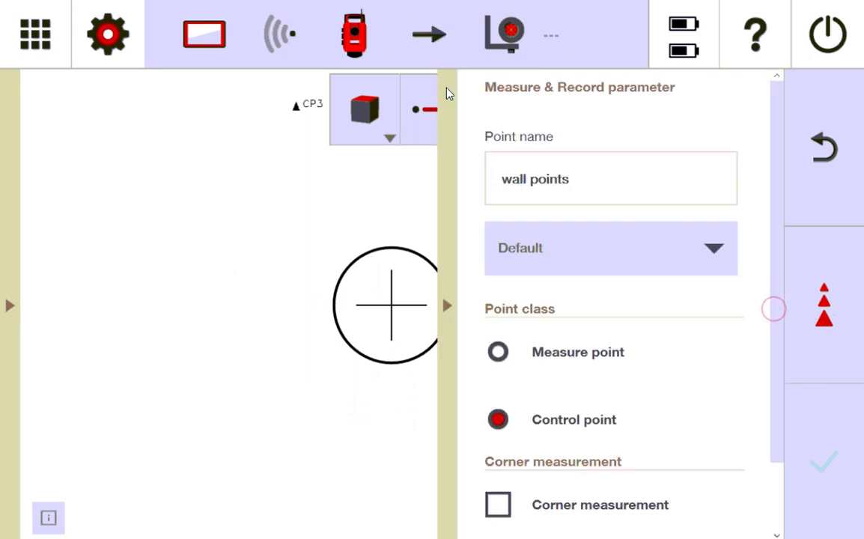
click(449, 309)
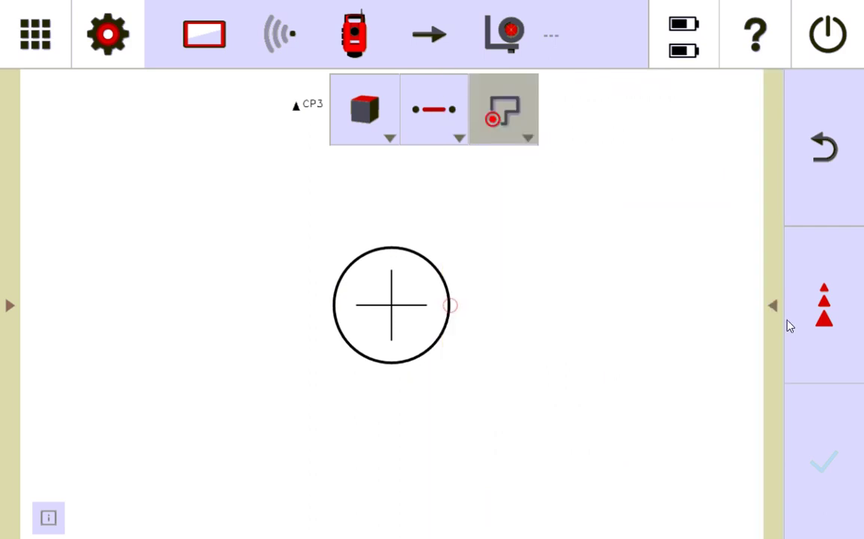
click(827, 313)
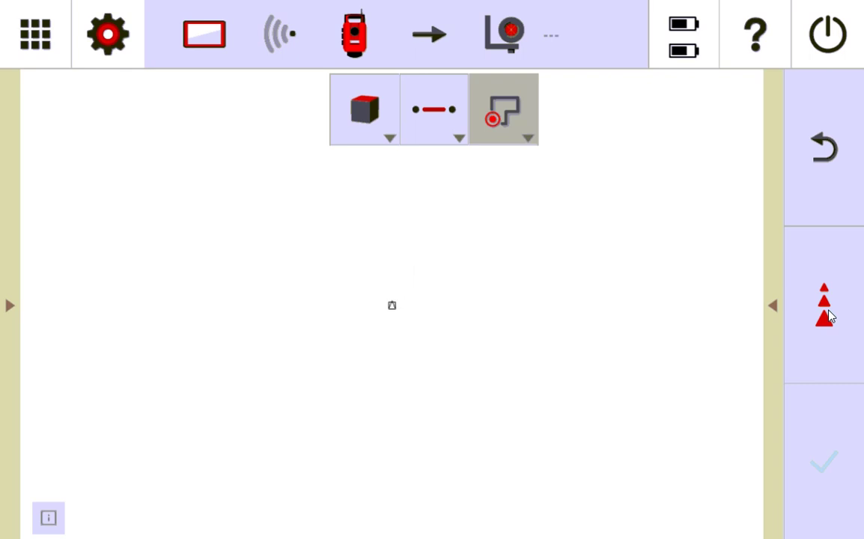
- Expand the point list to show coordinates and scroll down to the two wall points entries
click(825, 305)
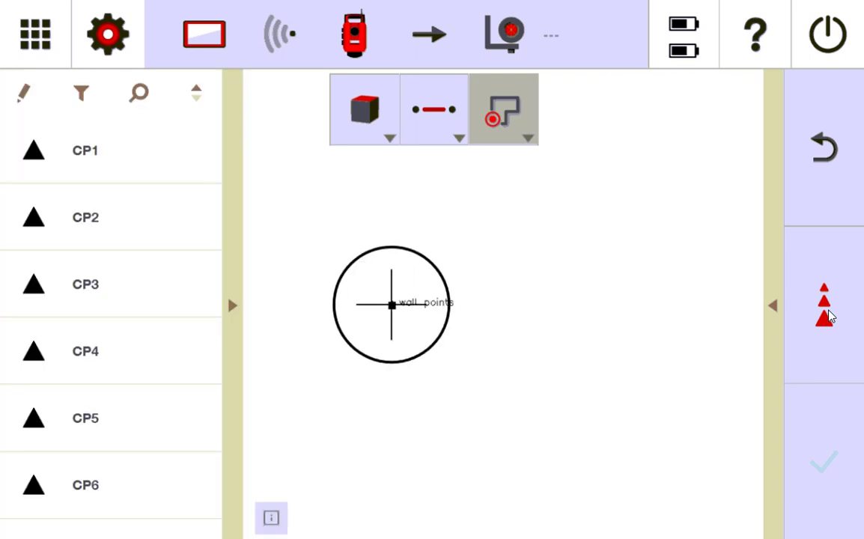
click(825, 306)
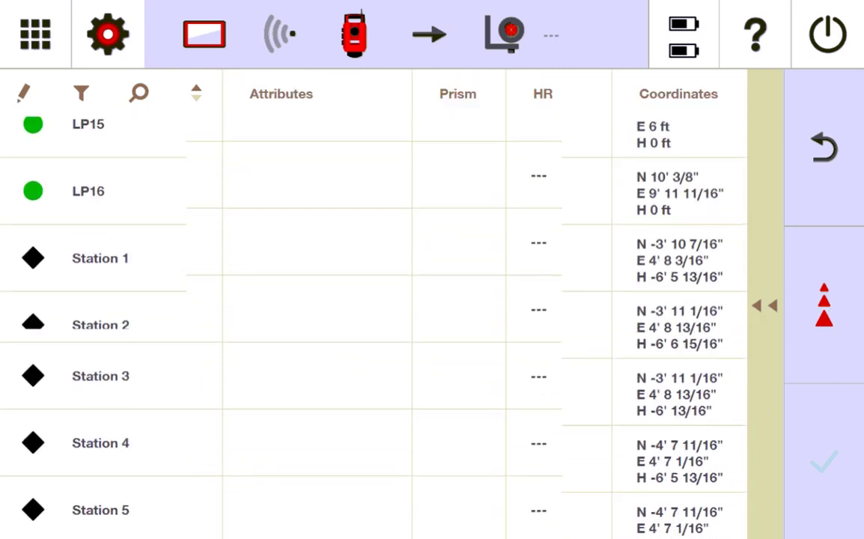
scroll(337, 314, up, 3)
scroll(337, 315, down, 5)
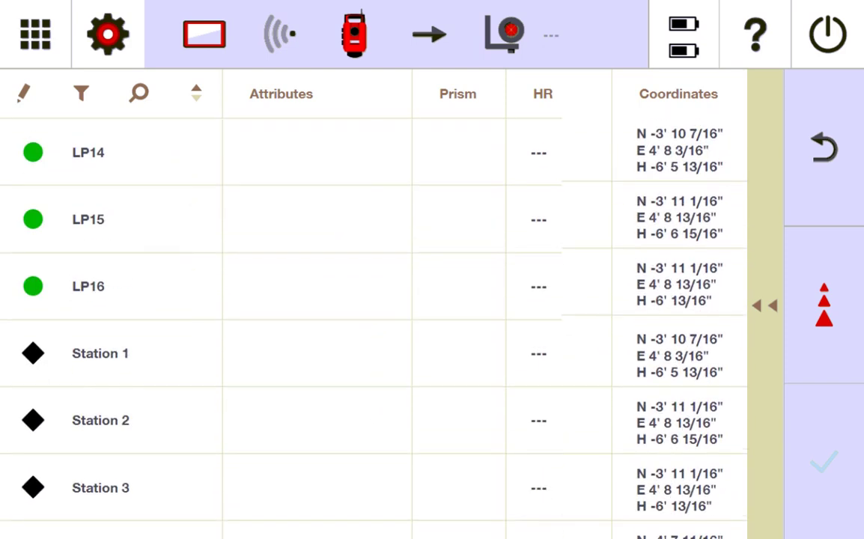
scroll(375, 315, down, 10)
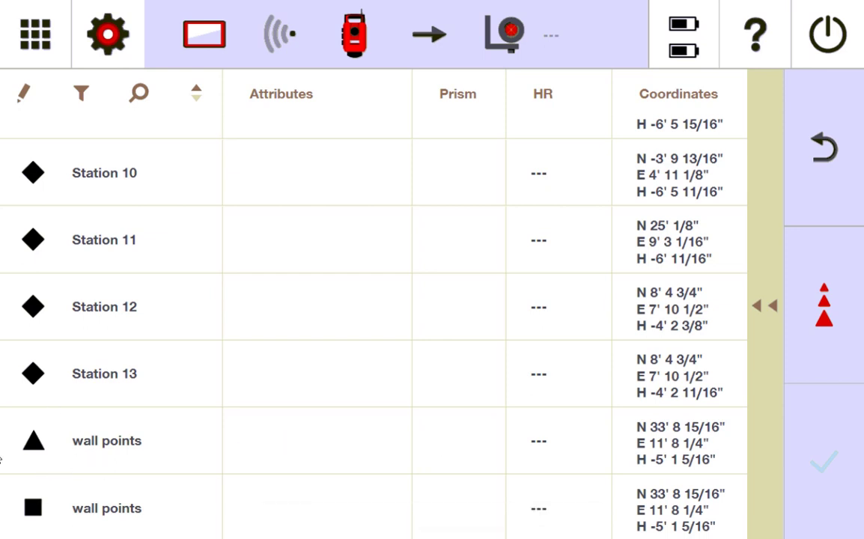
- Delete the duplicate square 'wall points' entry from the point list
click(26, 98)
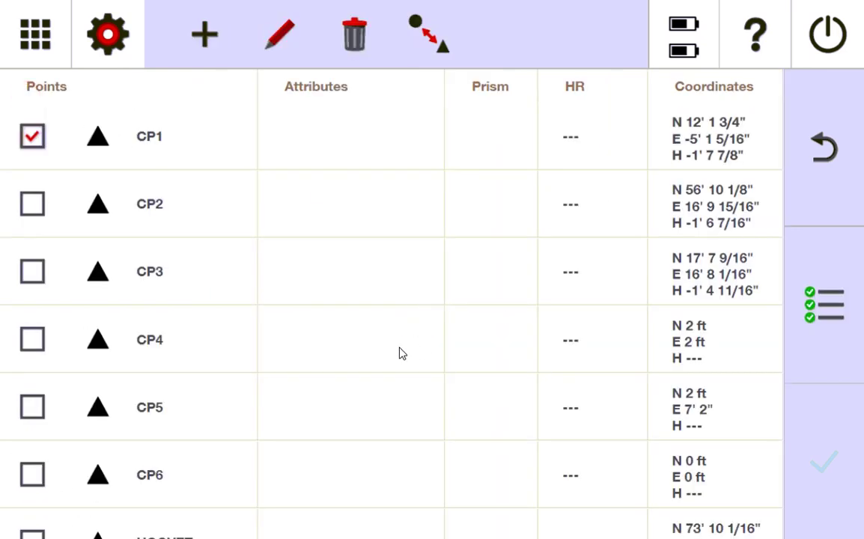
scroll(401, 353, down, 10)
scroll(401, 353, down, 10)
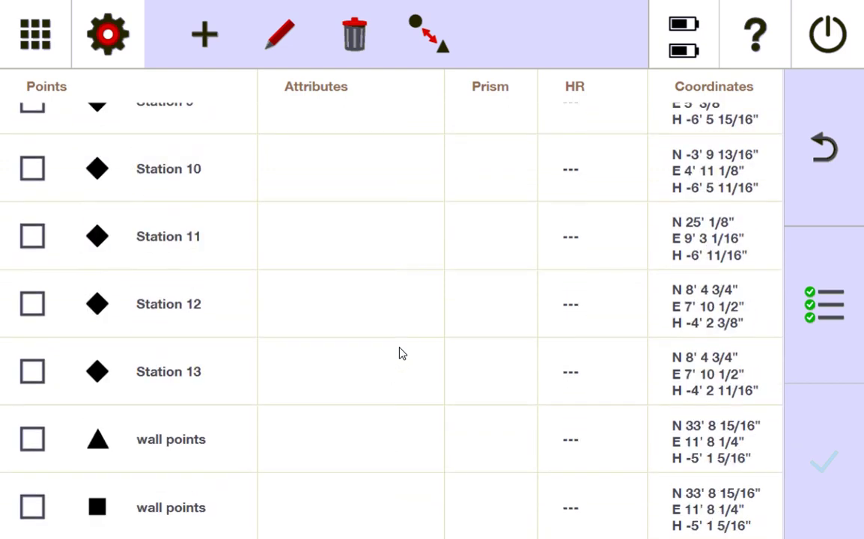
click(32, 507)
click(354, 34)
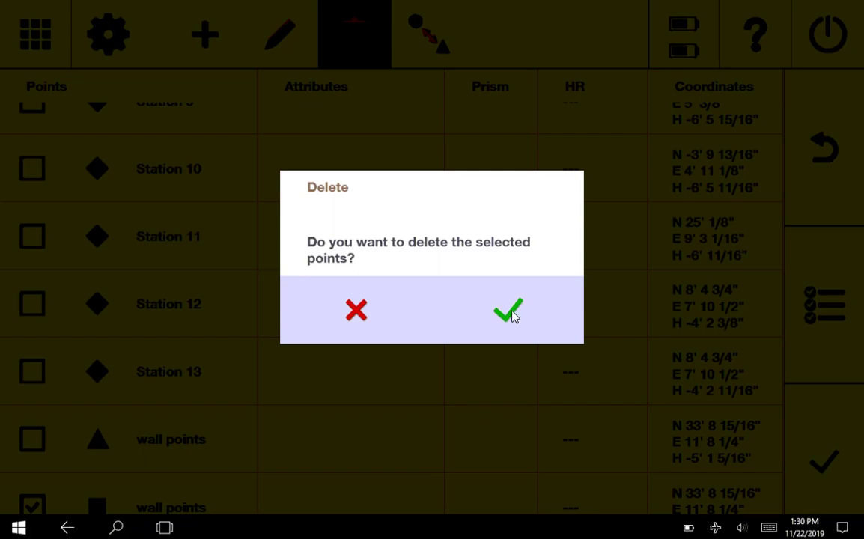
click(352, 312)
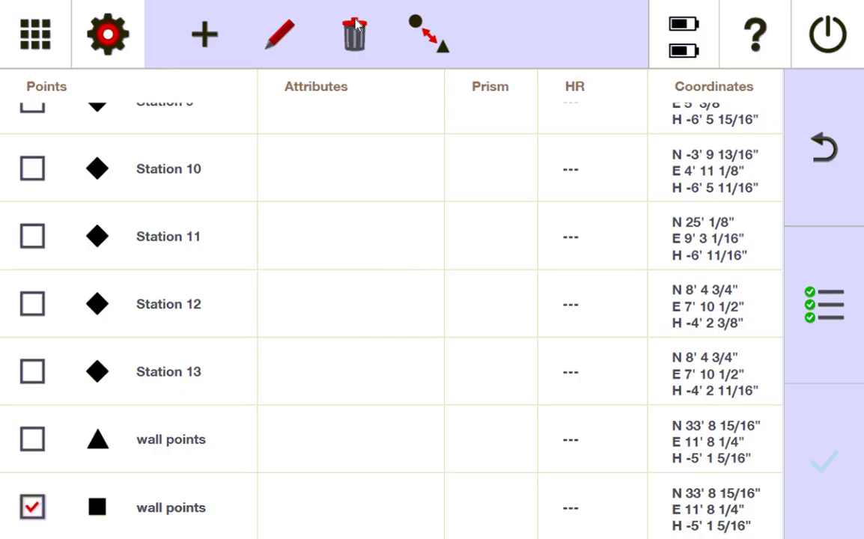
click(354, 34)
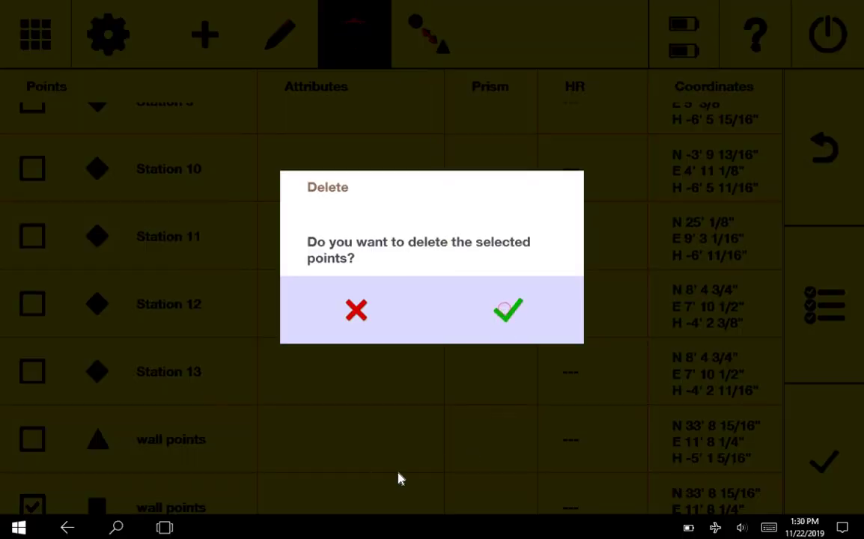
click(504, 309)
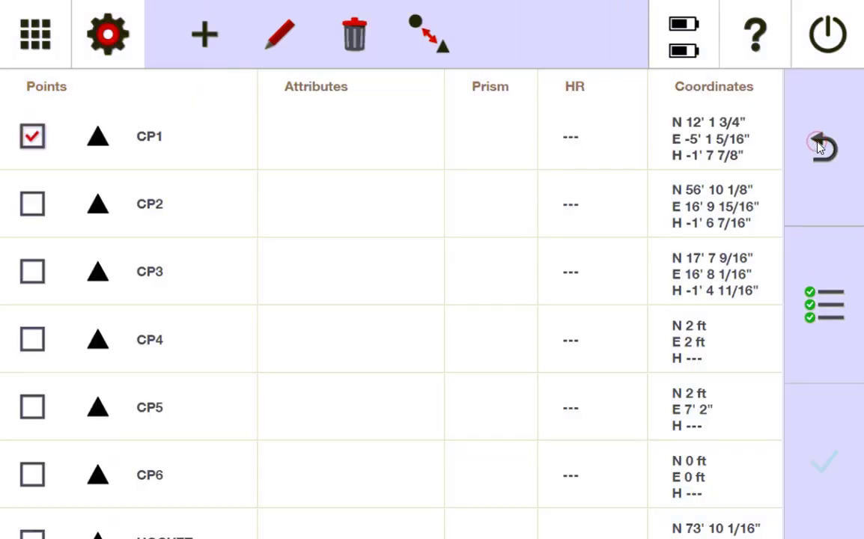
- Leave point-list editing and return to the floor plan drawing
click(821, 146)
click(823, 145)
click(639, 143)
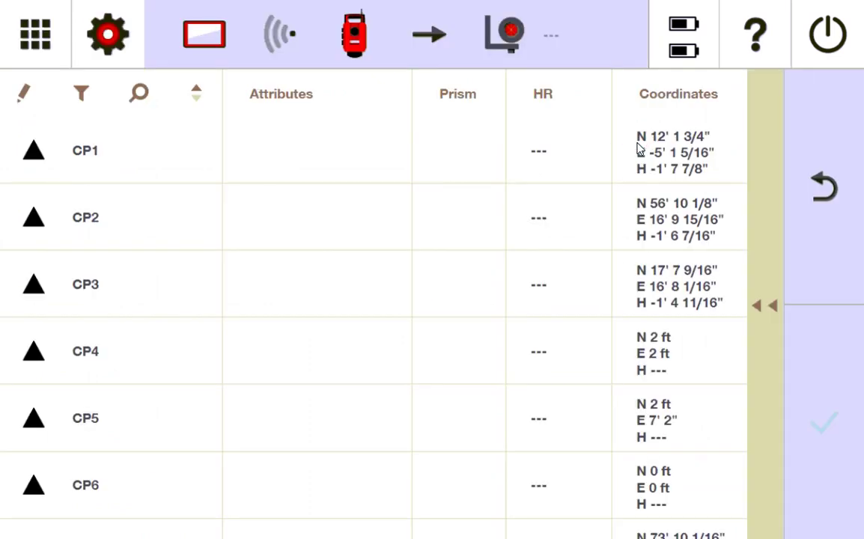
click(765, 307)
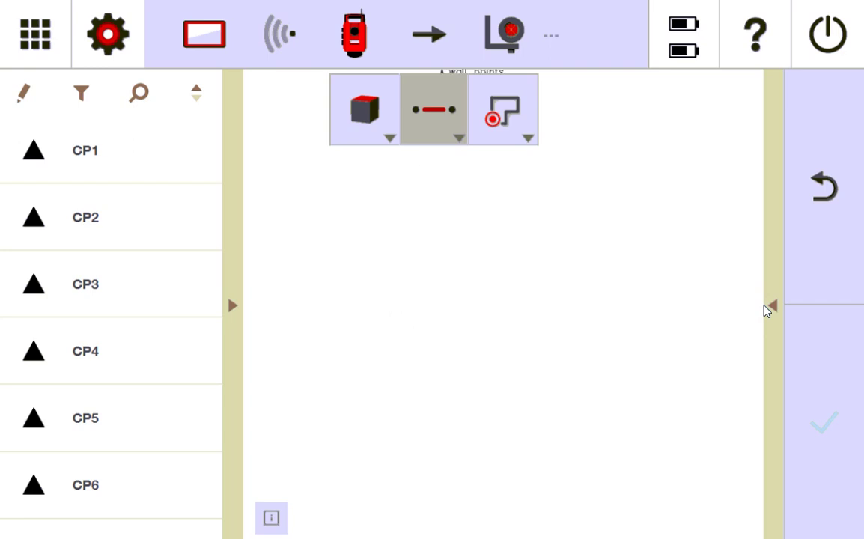
click(766, 307)
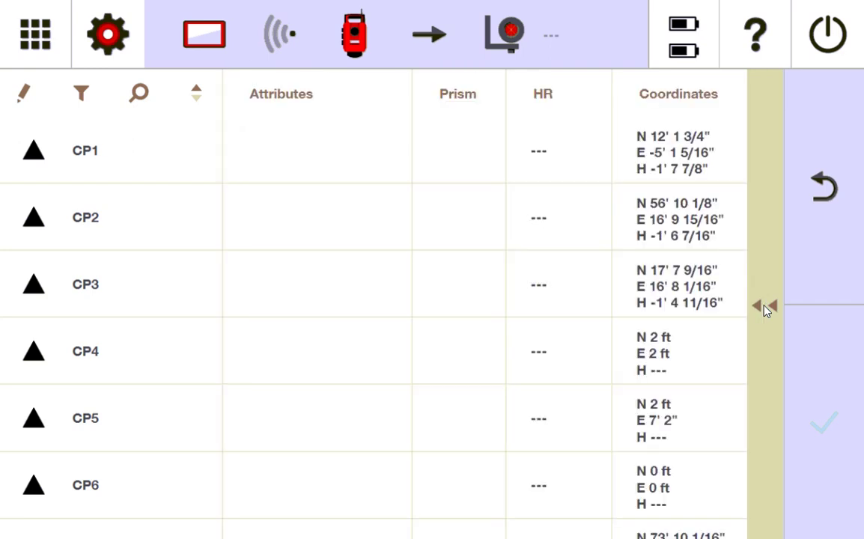
click(758, 307)
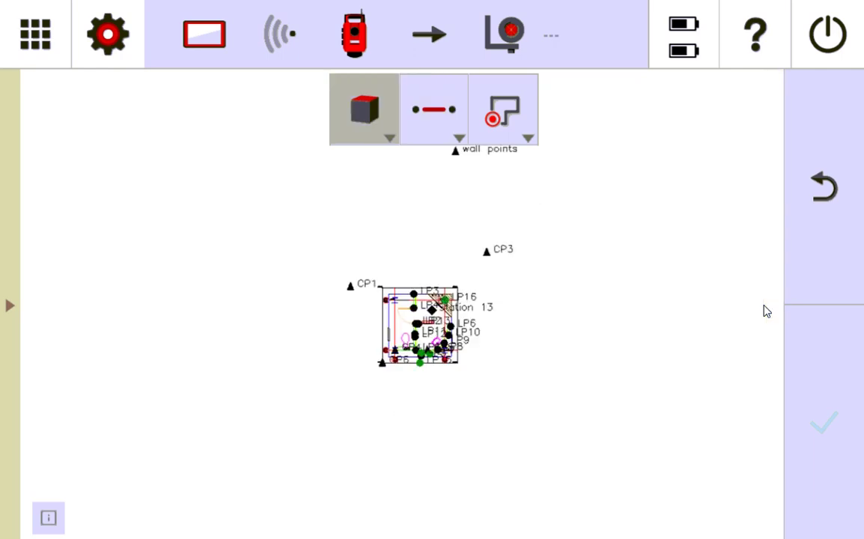
- Switch the measuring mode from locked prism to reflectorless laser
click(426, 35)
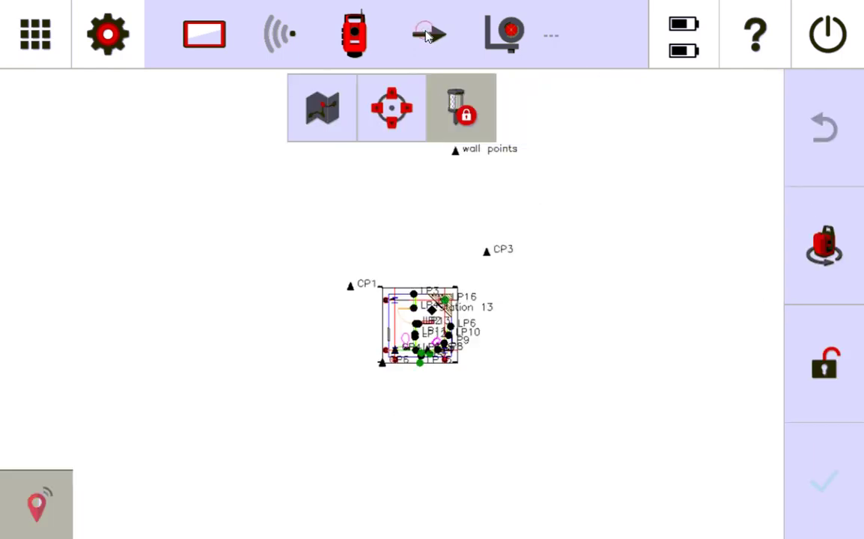
click(457, 111)
click(98, 154)
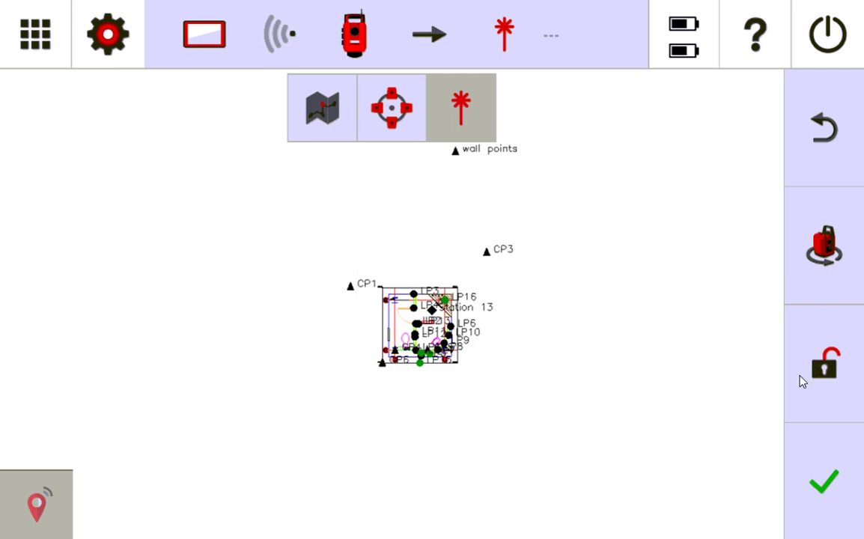
- Measure a wall point by laser and record it as control point wall points1
click(836, 476)
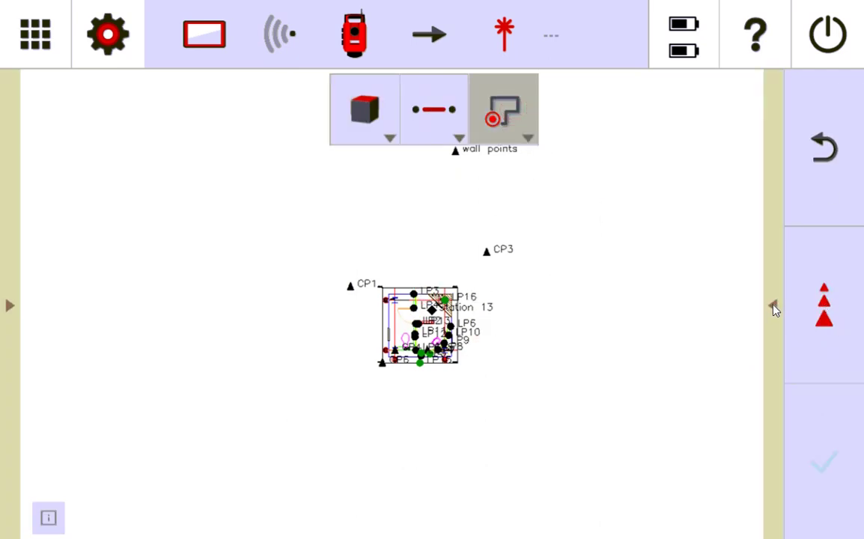
click(774, 307)
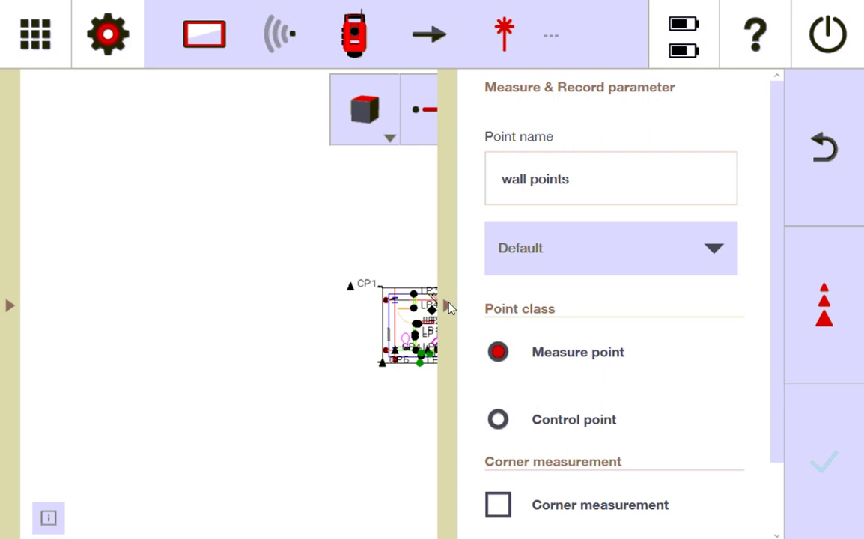
click(824, 303)
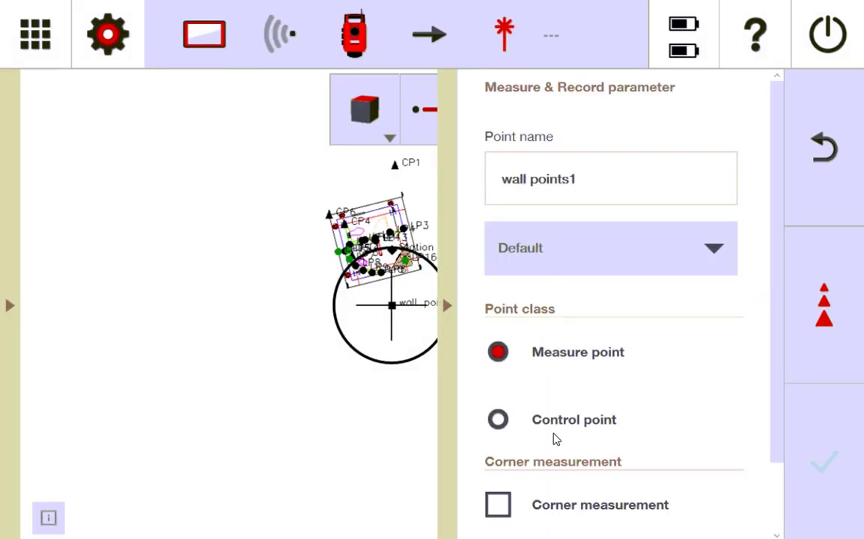
click(555, 435)
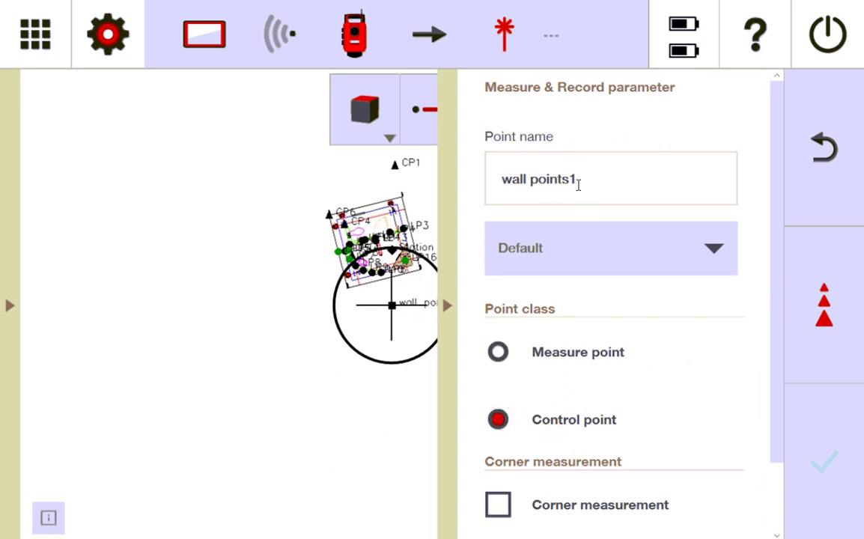
click(826, 313)
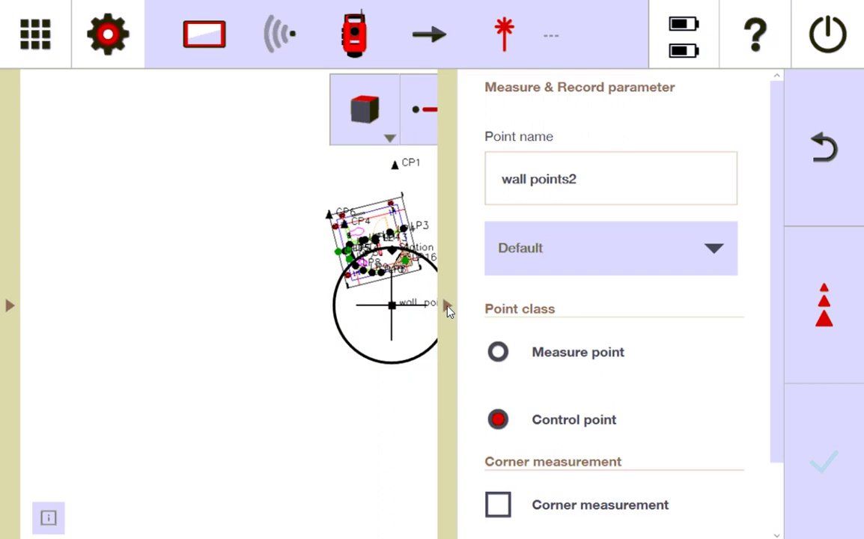
- Check the new wall points1 entries in the point table, then return to the plan
click(447, 307)
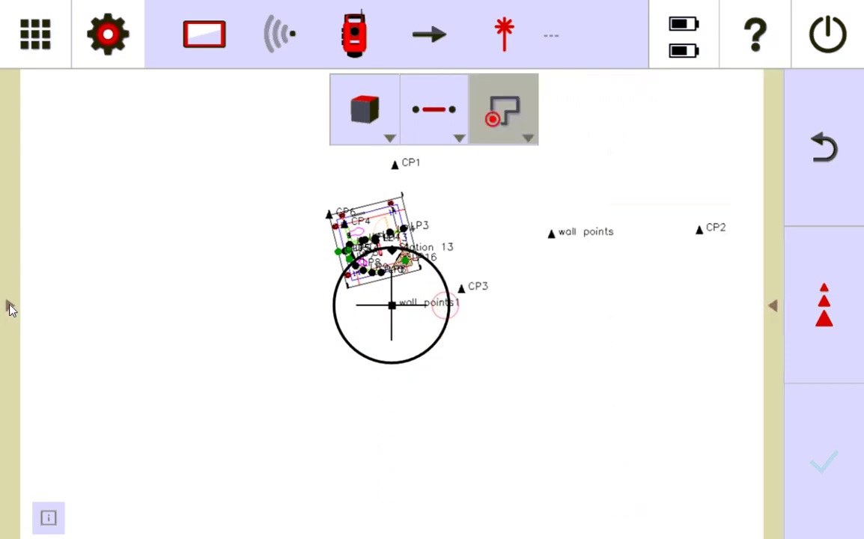
click(10, 305)
scroll(9, 311, down, 3)
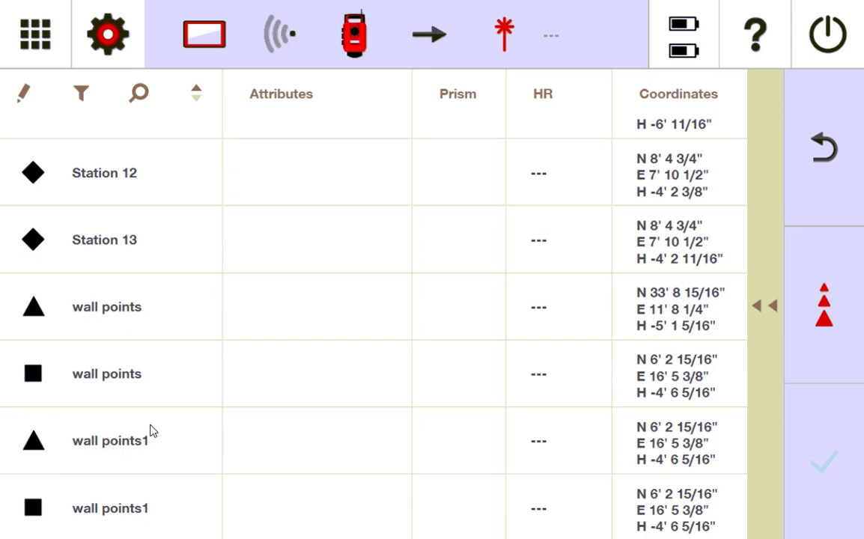
click(764, 304)
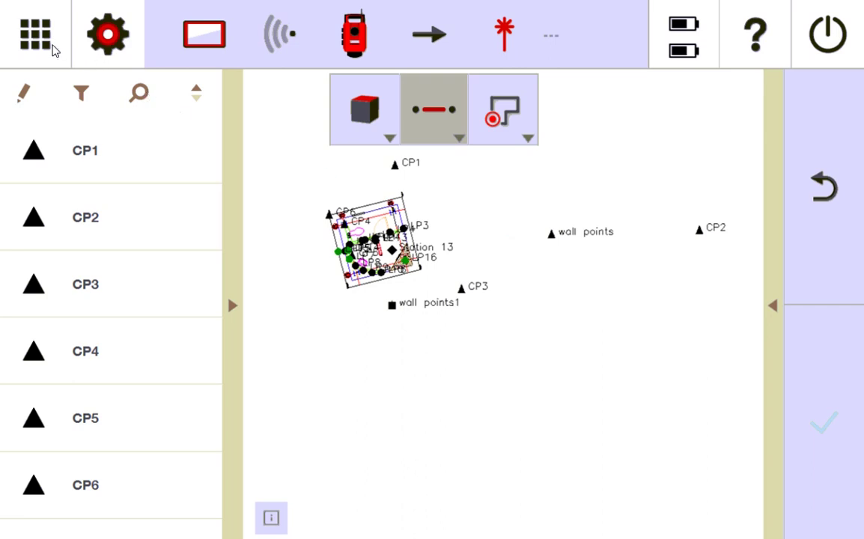
- Start manual Coordinates (M) stationing, measure control point wall points1, and bring up measuring modes
click(48, 39)
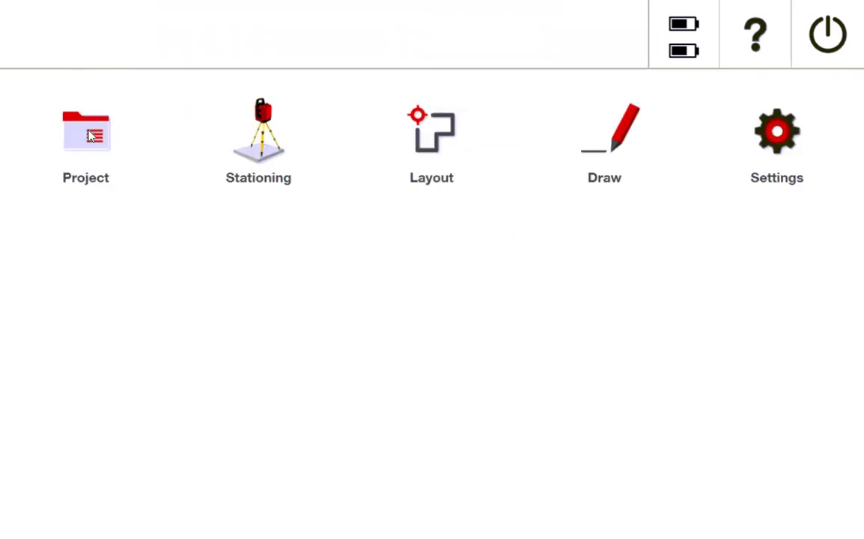
click(272, 154)
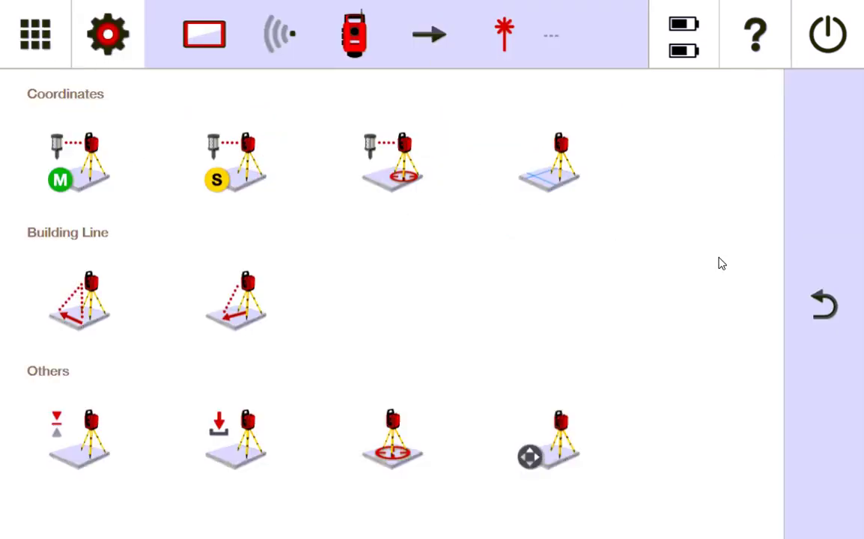
click(87, 154)
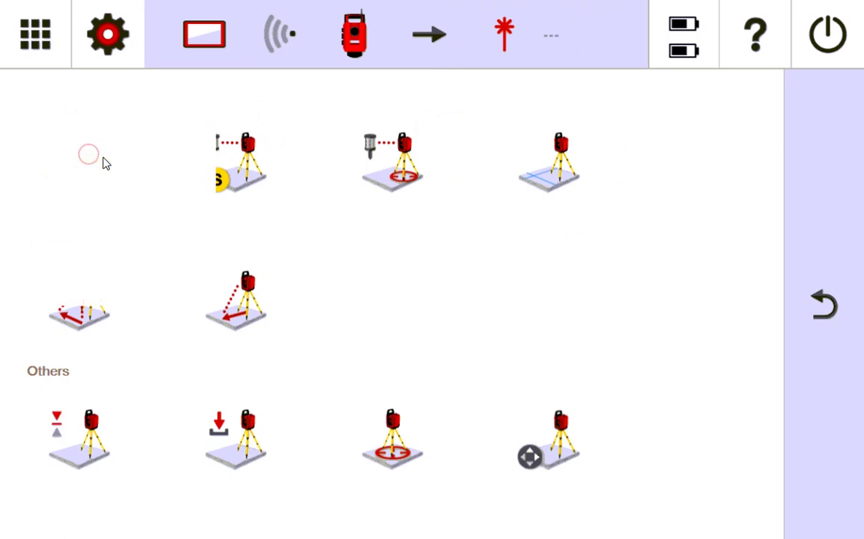
scroll(493, 268, down, 5)
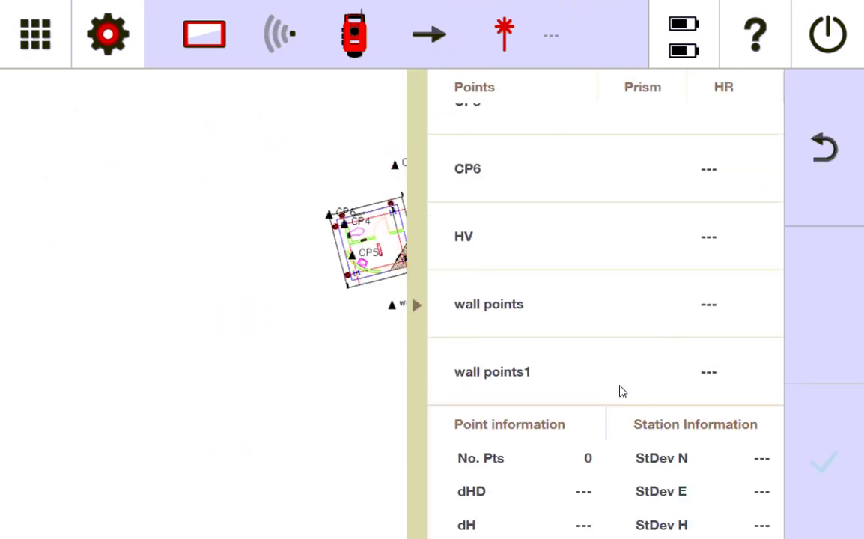
click(582, 392)
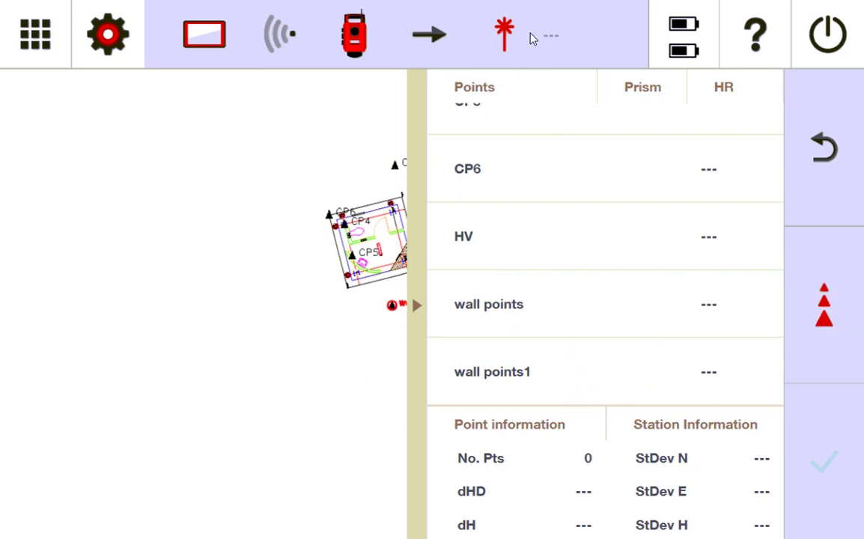
click(824, 304)
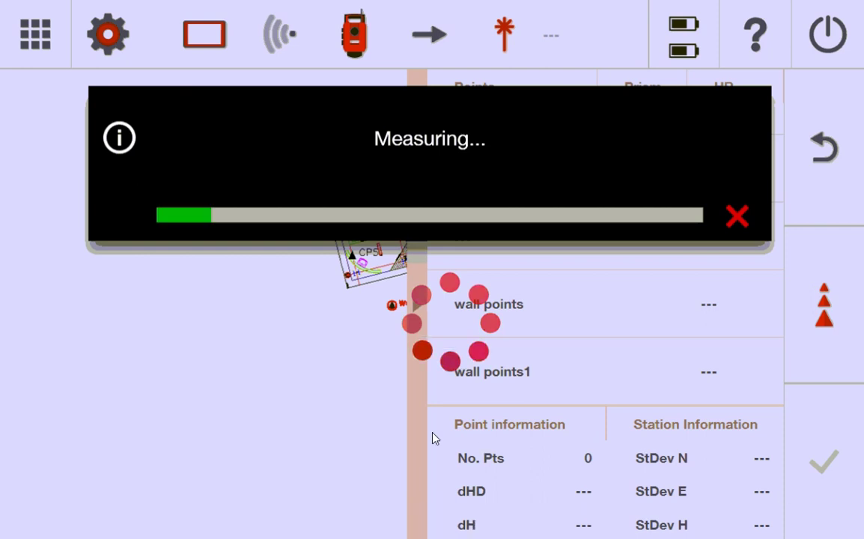
click(505, 37)
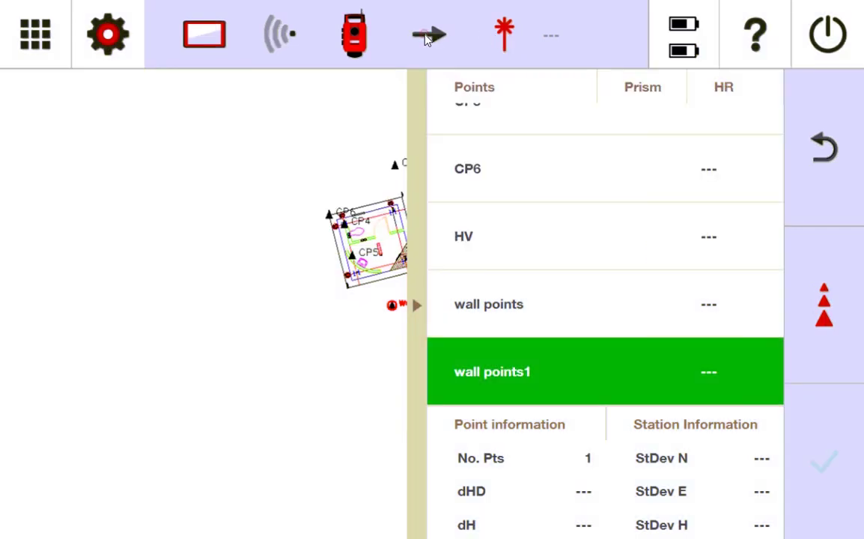
click(427, 37)
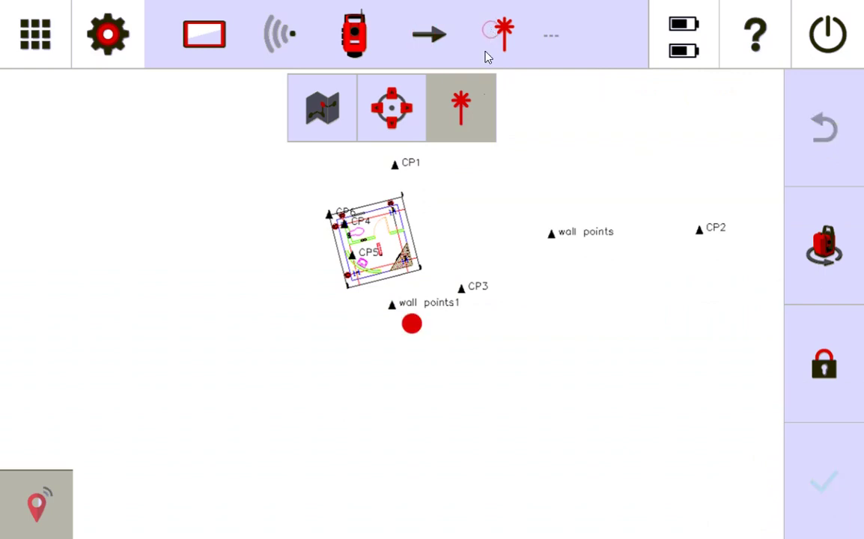
- Switch the measure mode to locked prism and go back to the stationing point list
click(460, 107)
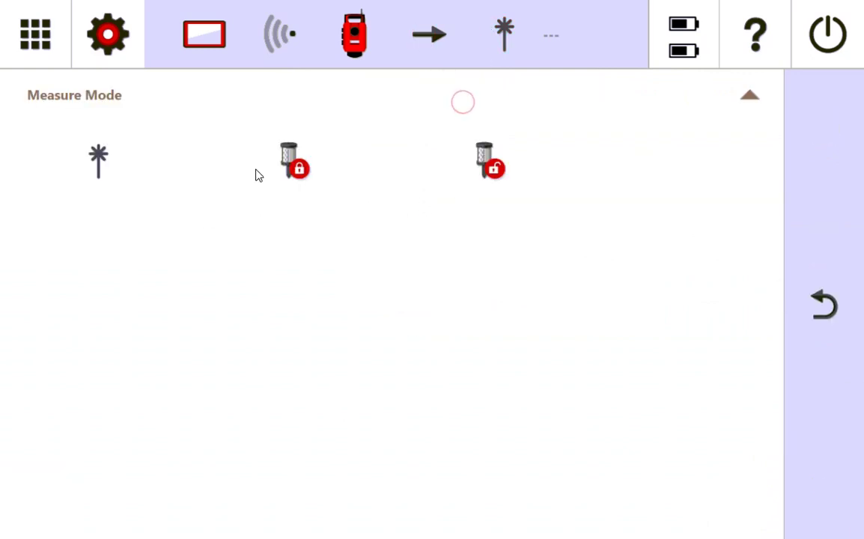
click(298, 170)
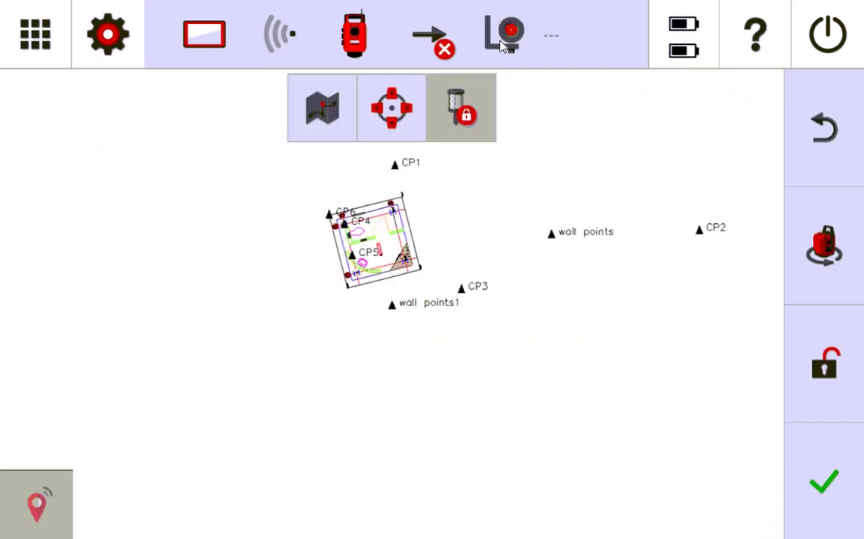
click(506, 49)
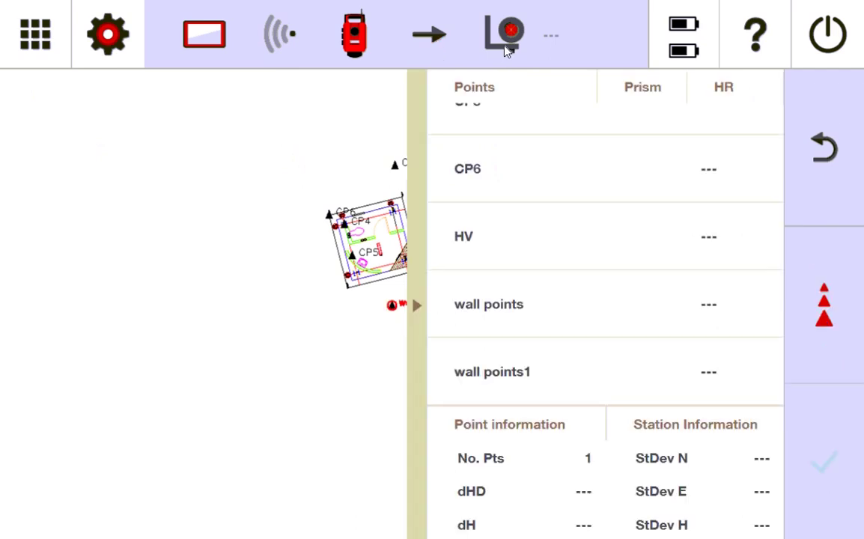
- Select the control points 'wall points1' and 'wall points' and measure them
click(542, 319)
click(543, 299)
click(824, 303)
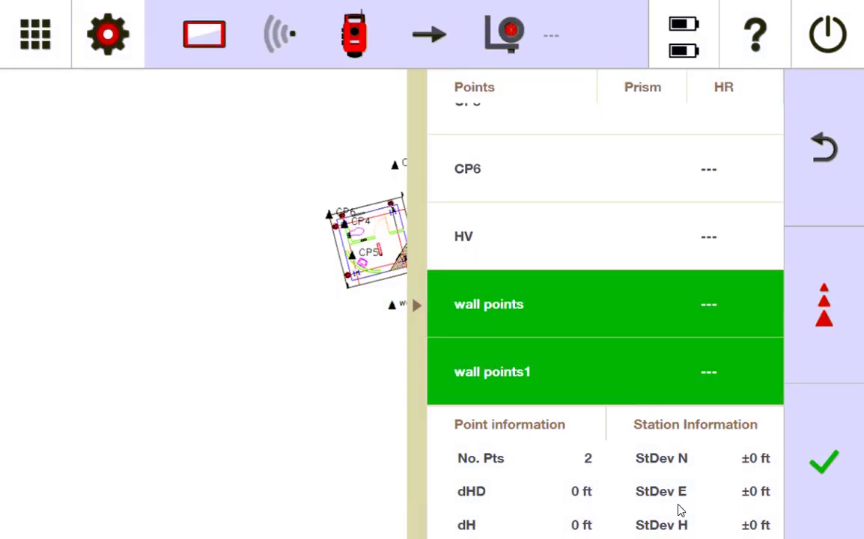
- Accept the measurements, save Station 14, and view it on the Layout floor plan
click(829, 460)
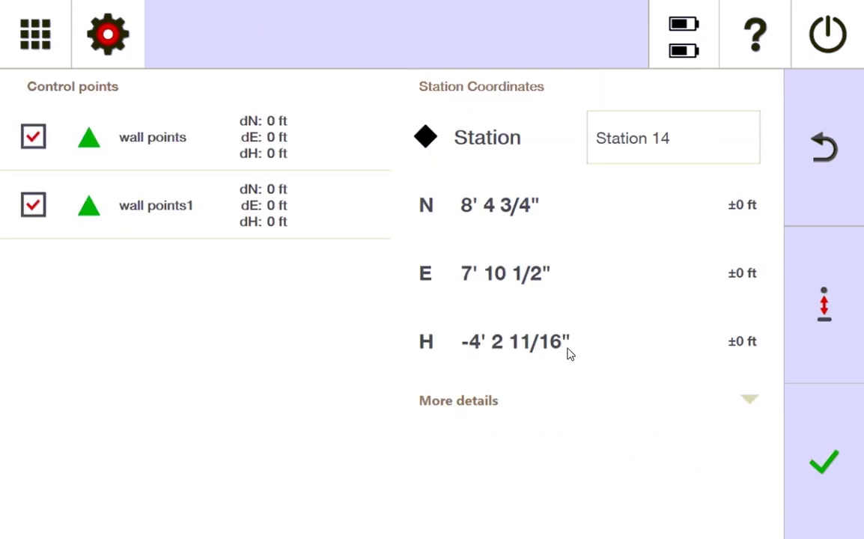
click(824, 461)
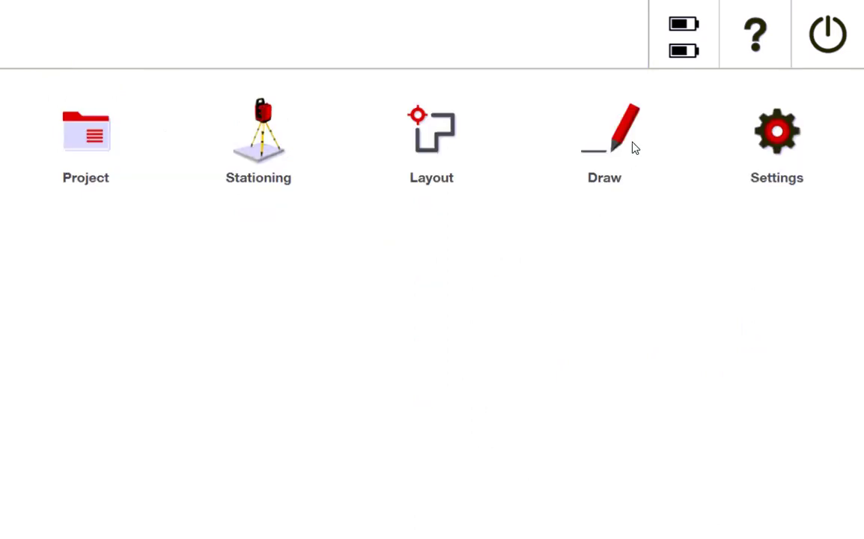
click(440, 153)
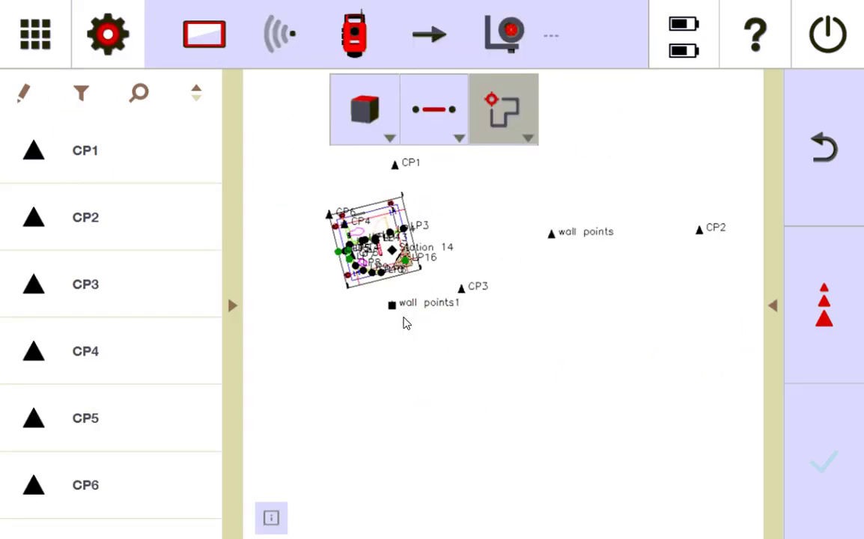